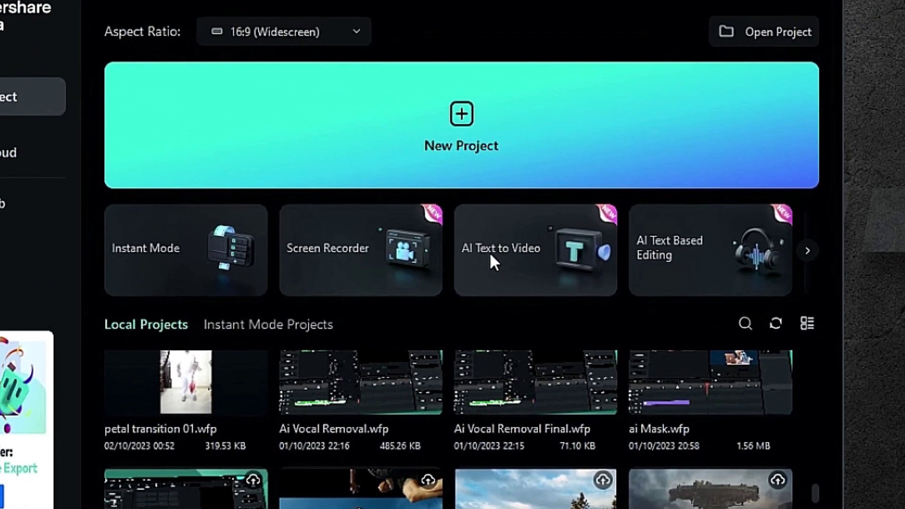
Start an AI Text to Video project, paste a money-saving script, then select it all to replace
left_click(448, 232)
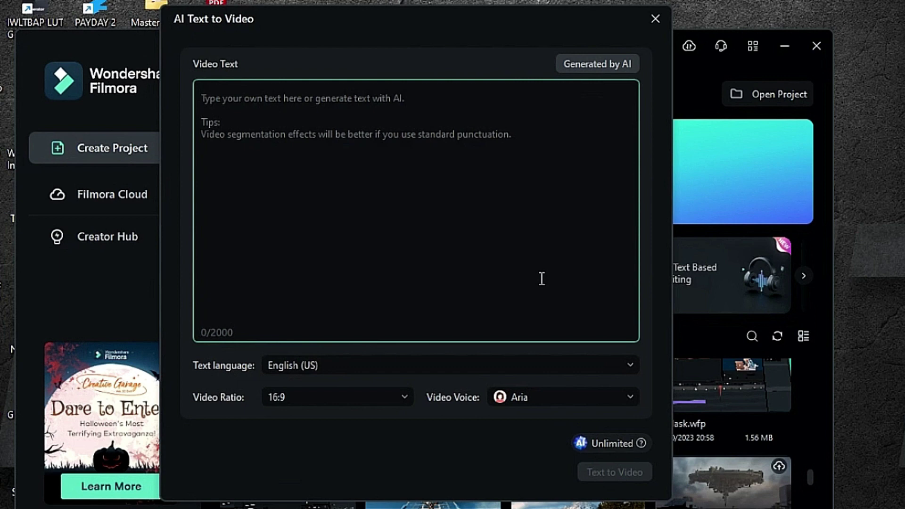
type("Saving money is crucial for a better tomorrow. Here are the top 5 best practices to save money:  1. Create a budget and stick to it 2. Reduce unnecessary expenses 3. Shop smartly and effectively 4. Start investing early for the future 5. Build an emergency fund for unforeseen expenses  As Benjamin Franklin said, \"A penny saved is a penny earned.\" So start saving now for a better financial future.")
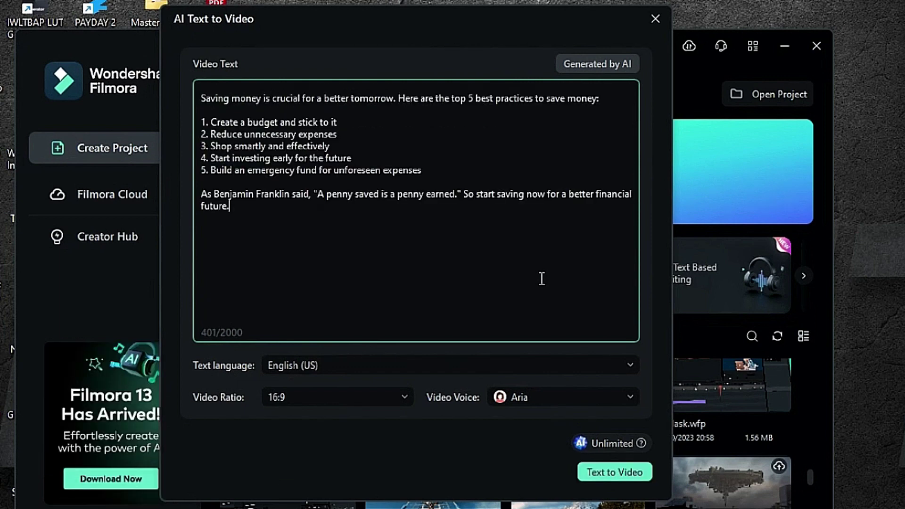
key("ctrl+a")
type("5 best things to do to ")
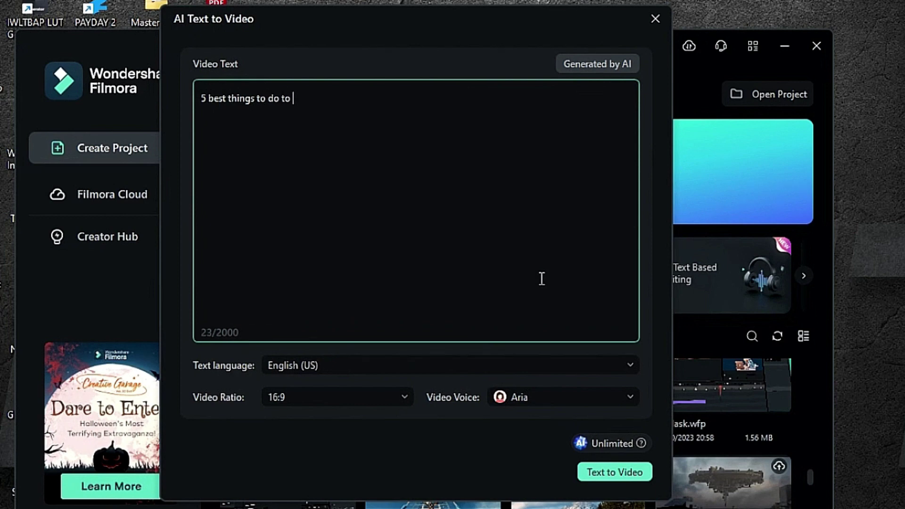
type("stay happy 1)")
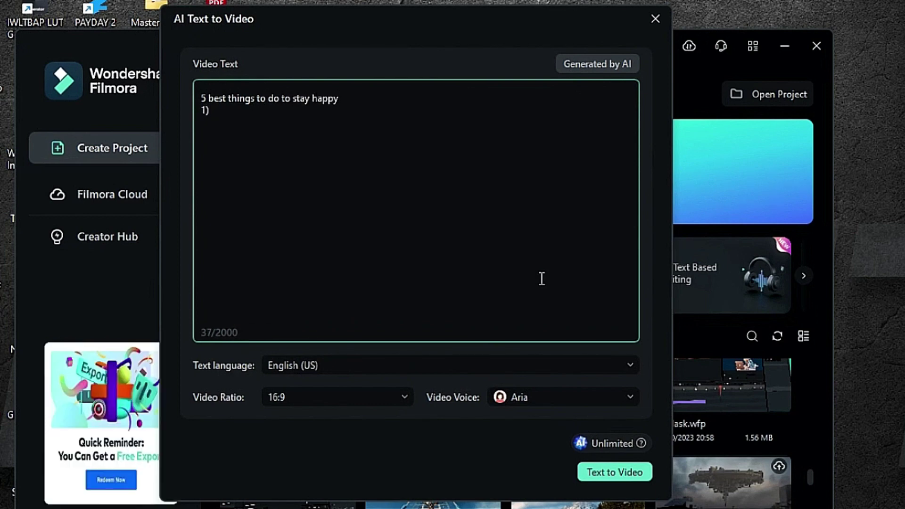
type(" workout 2) ")
type("make fr")
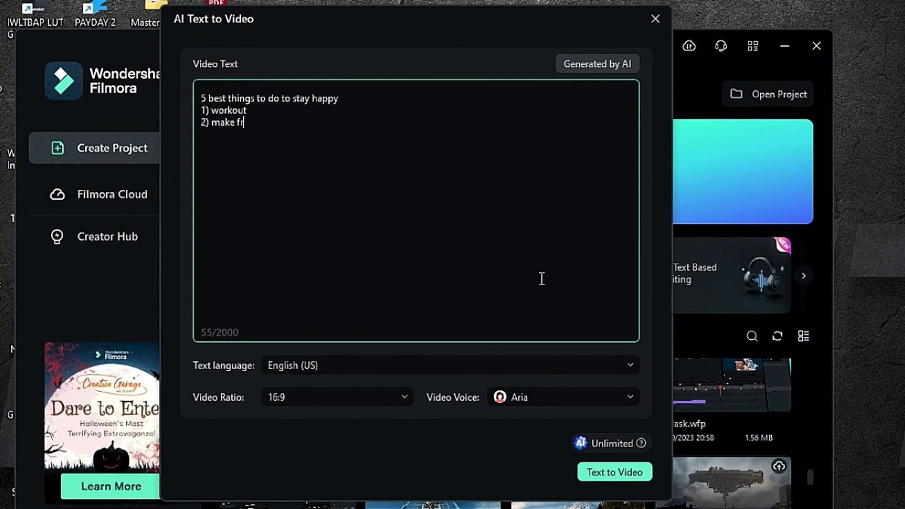
type("iends")
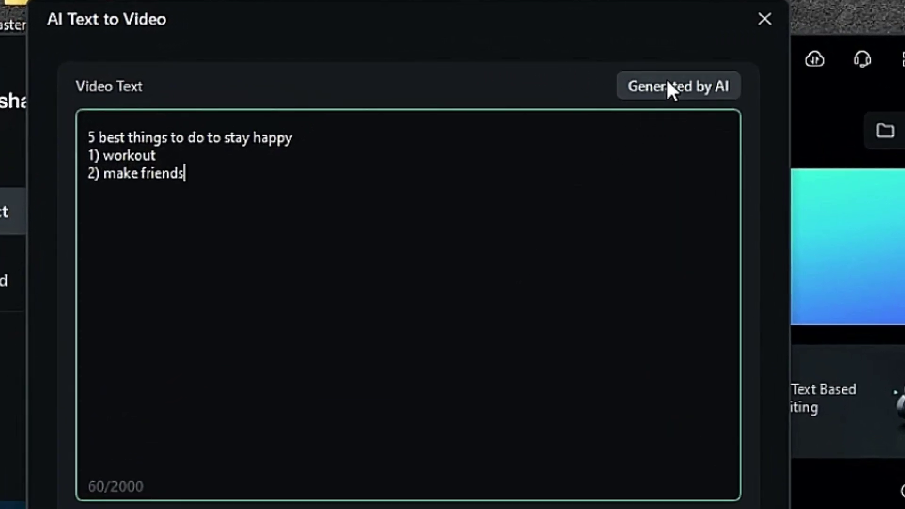
Request an Informative/explanatory article from AI with a money-saving topic and five-practices-plus-quote detail
left_click(666, 87)
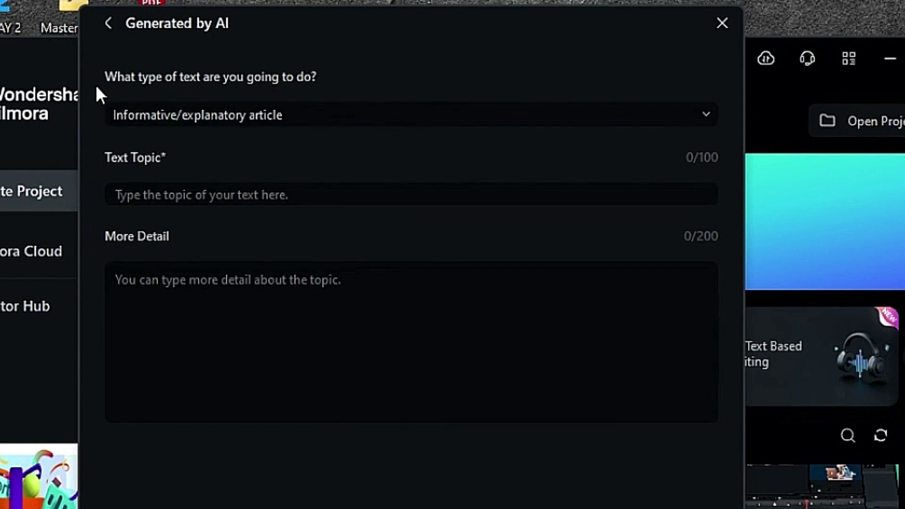
left_click(315, 107)
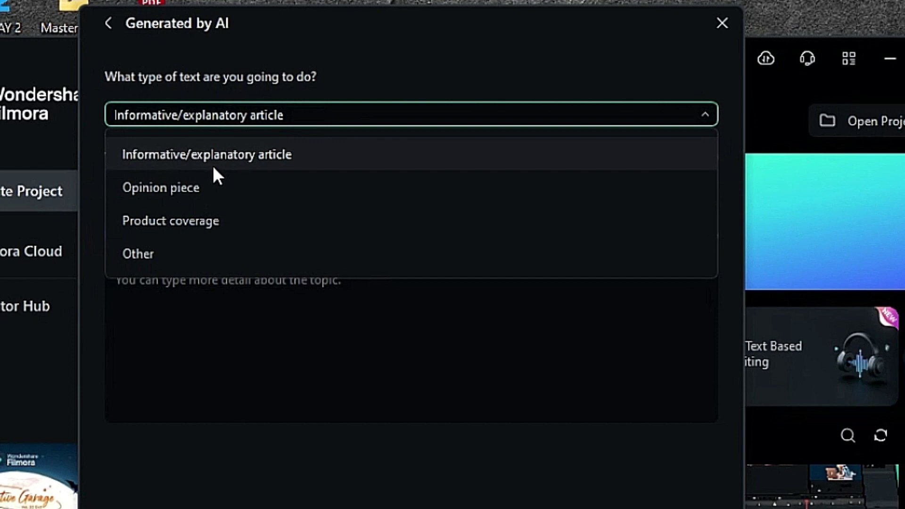
left_click(213, 161)
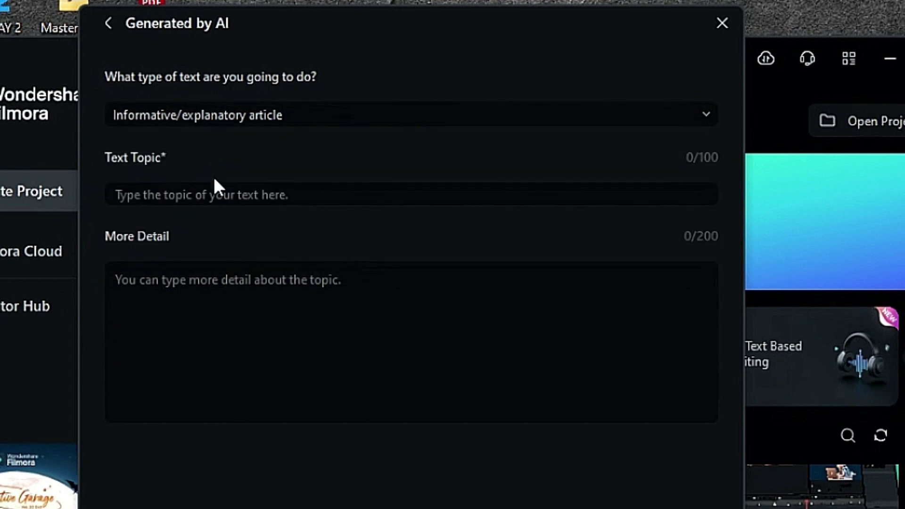
left_click(222, 202)
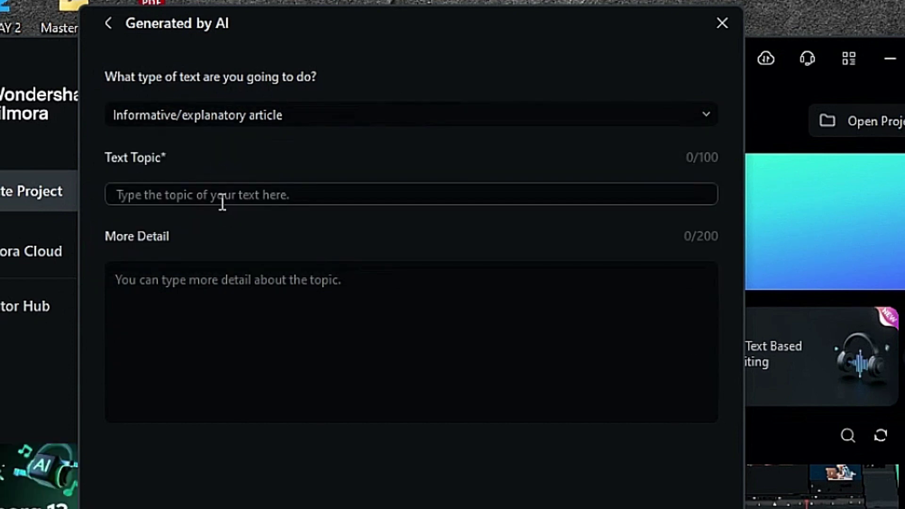
type("best h")
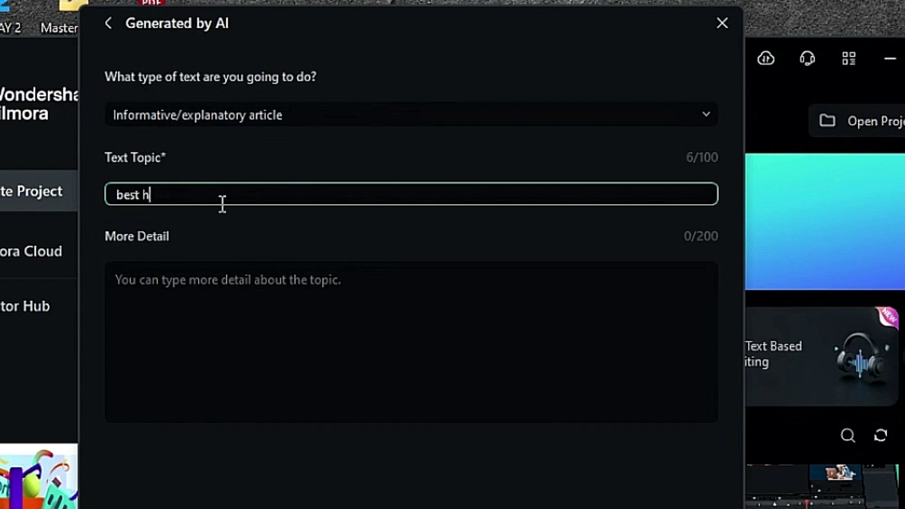
type("abbit to ")
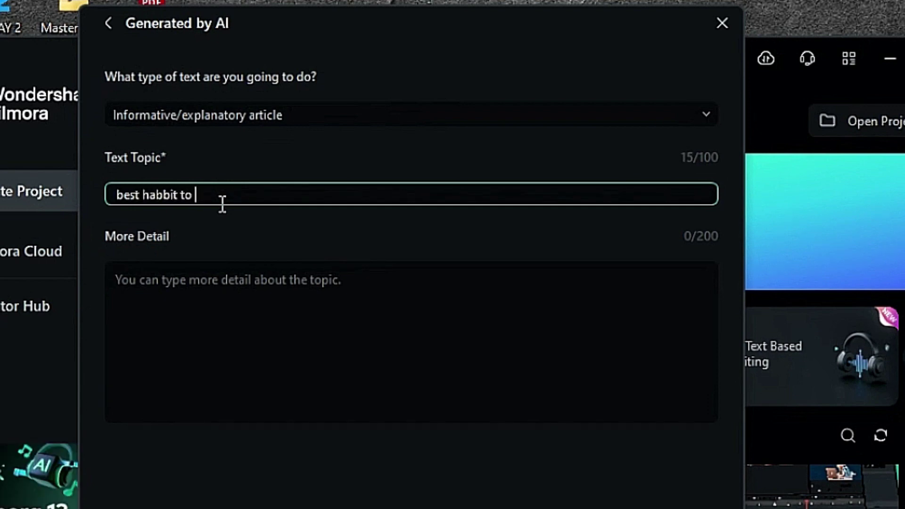
type("save money")
key("Tab")
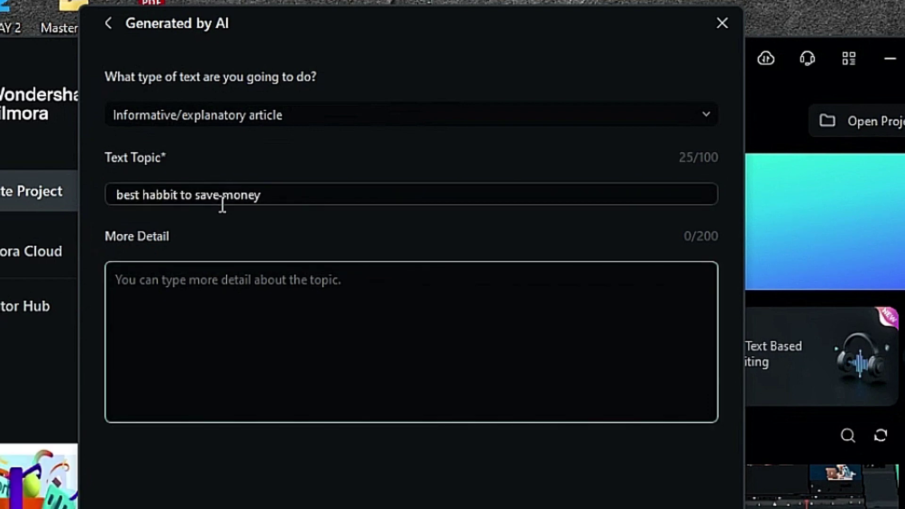
type("need video on 5 b")
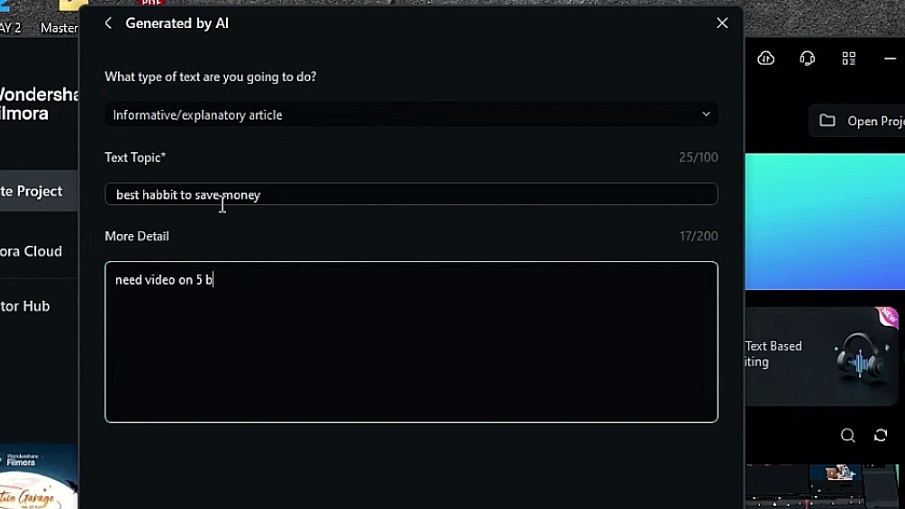
type("est practice to")
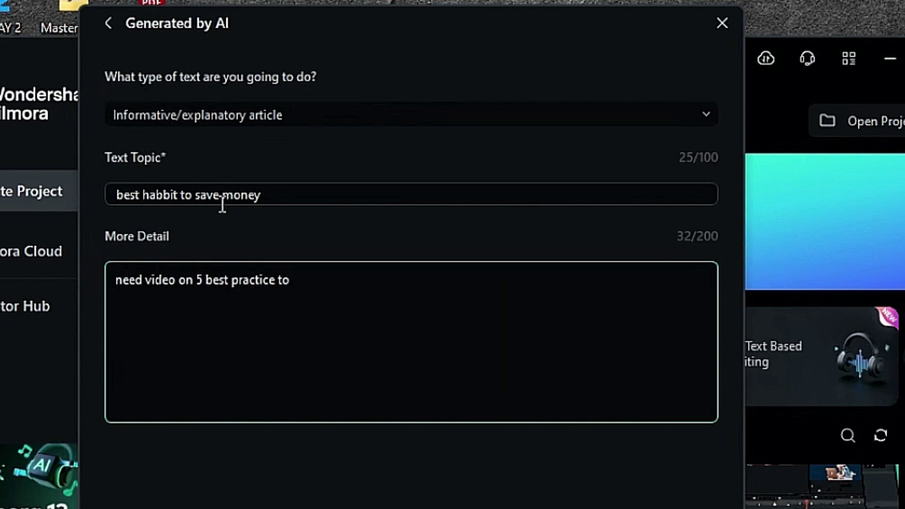
type(" save money for uture")
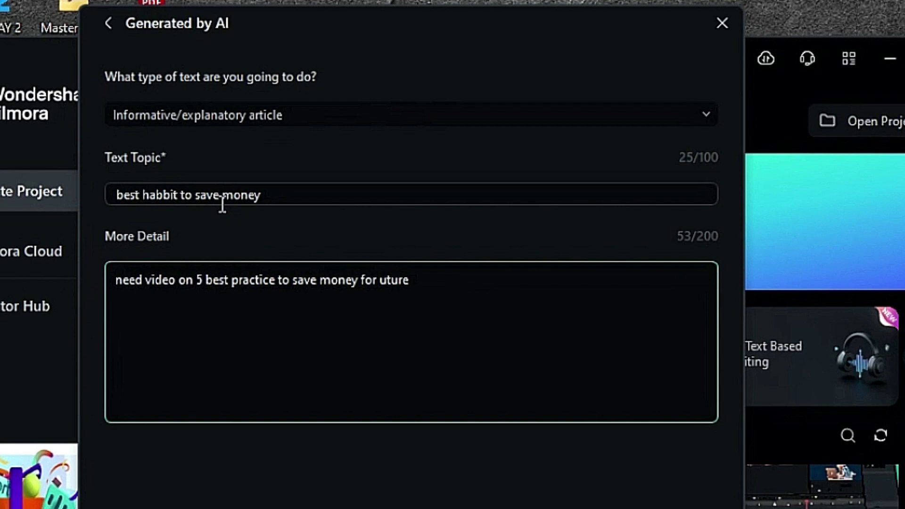
key("BackSpace")
key("BackSpace")
key("BackSpace")
key("BackSpace")
key("BackSpace")
type("future and n end ")
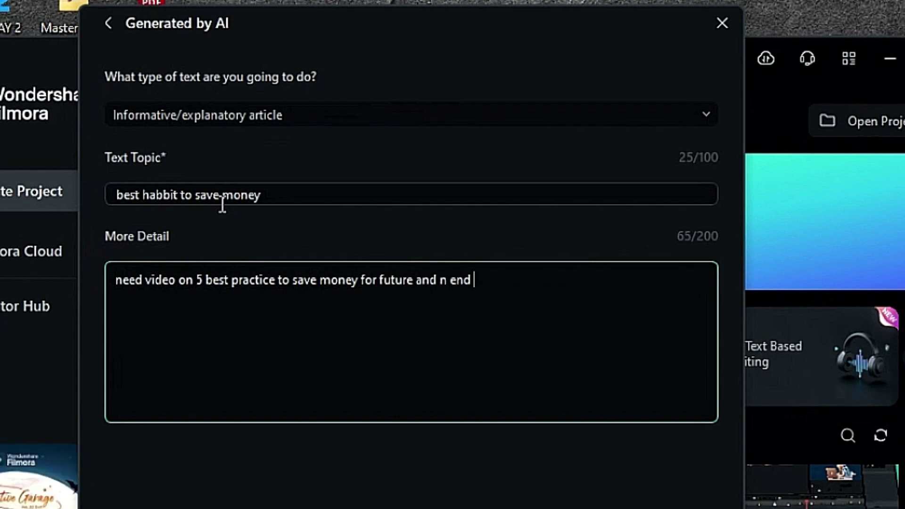
key("BackSpace")
key("BackSpace")
key("BackSpace")
key("BackSpace")
key("BackSpace")
key("BackSpace")
type("in the end add ")
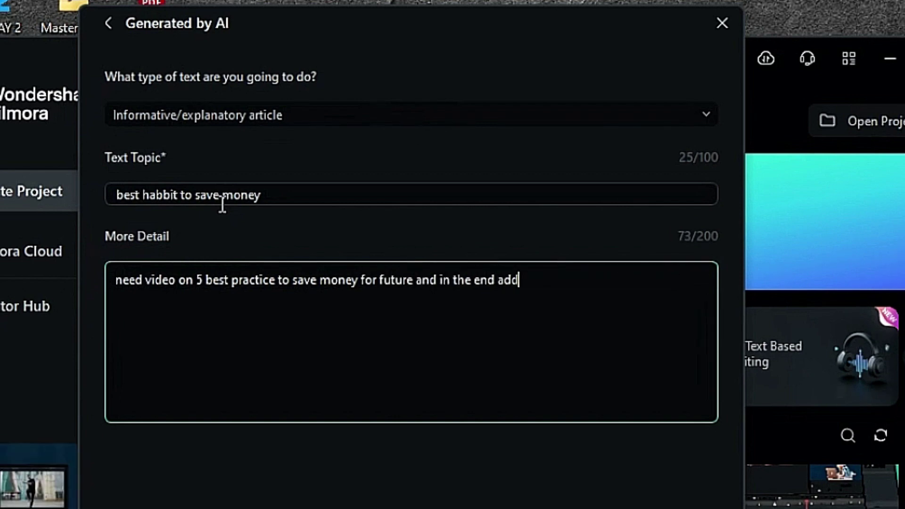
type("money saving q")
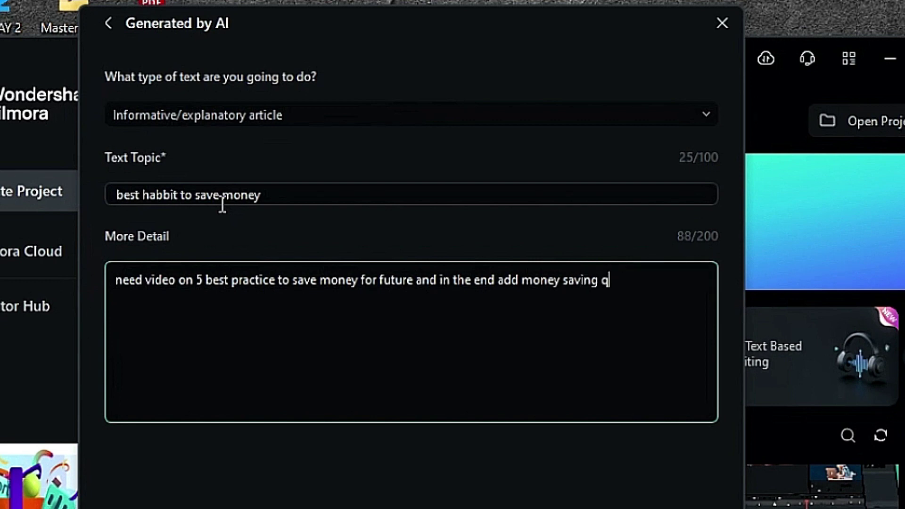
type("uotation")
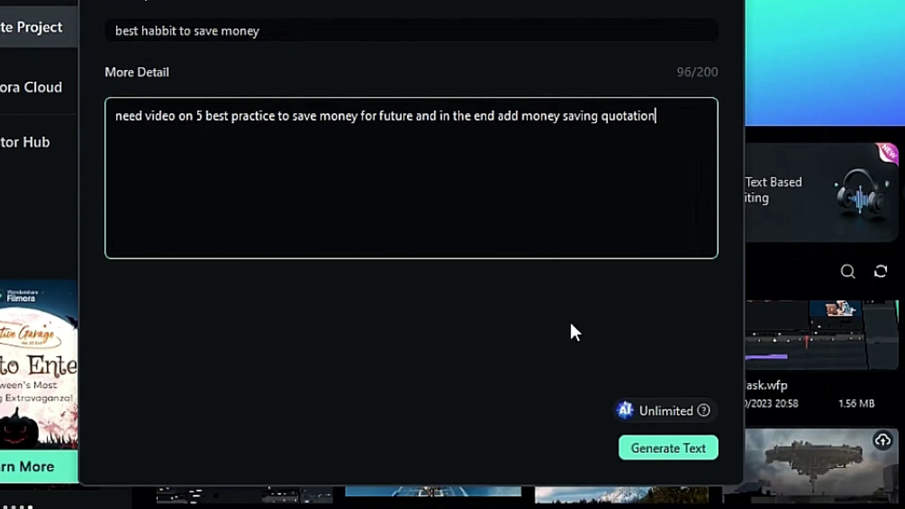
Generate the AI article and let it replace the previously entered script
left_click(644, 458)
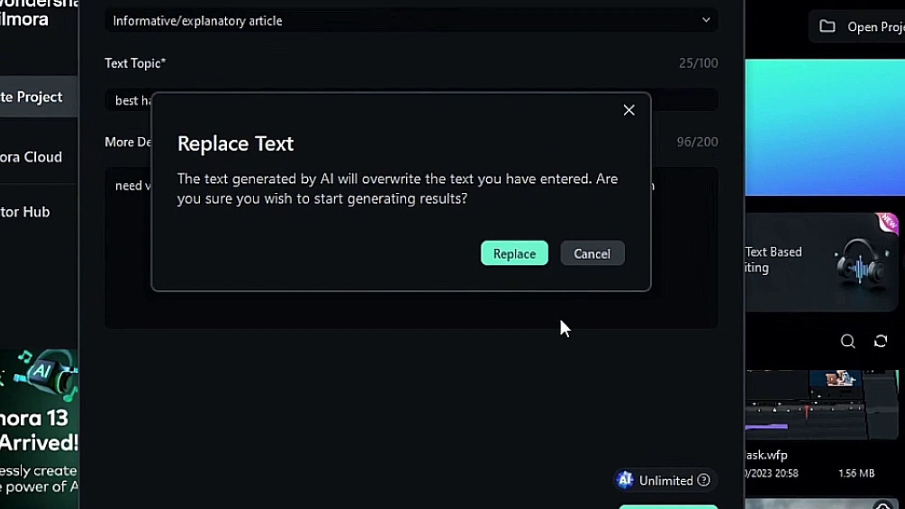
left_click(531, 263)
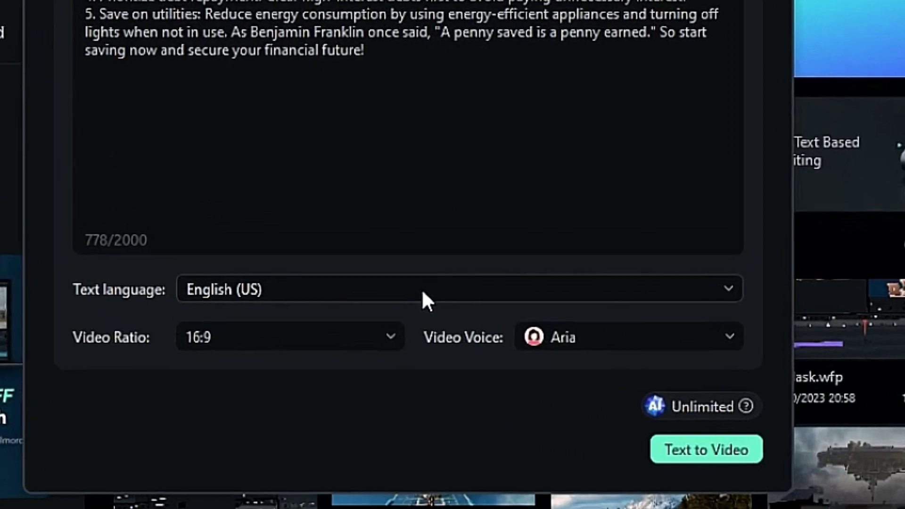
Keep English (US) text and the Aria voice, and set the video ratio to 9:16
left_click(425, 369)
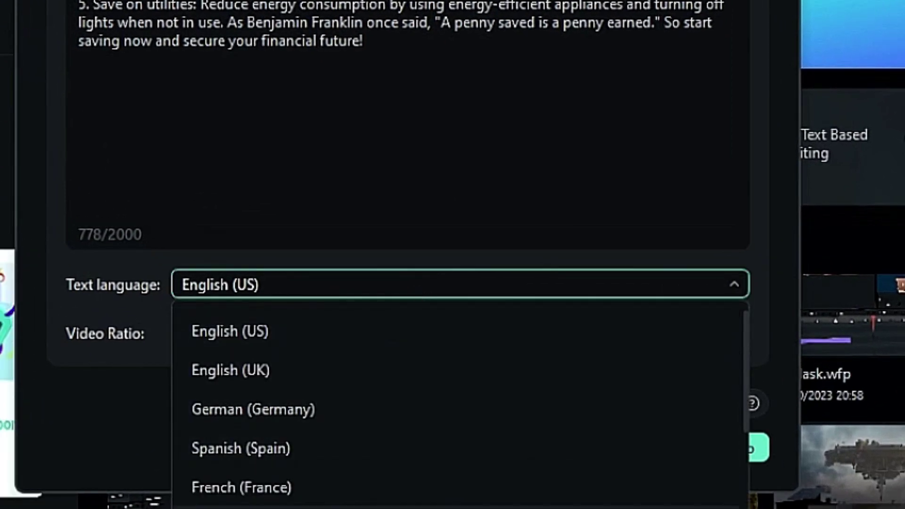
left_click(41, 351)
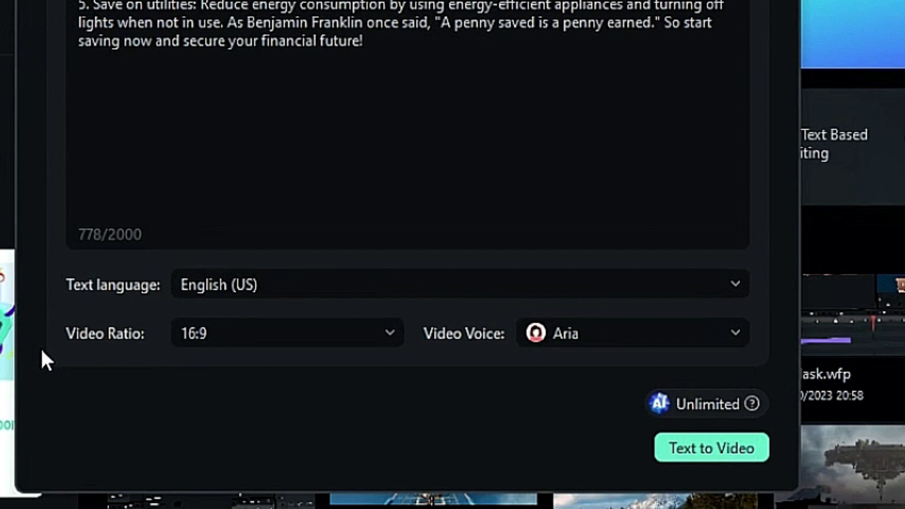
left_click(177, 333)
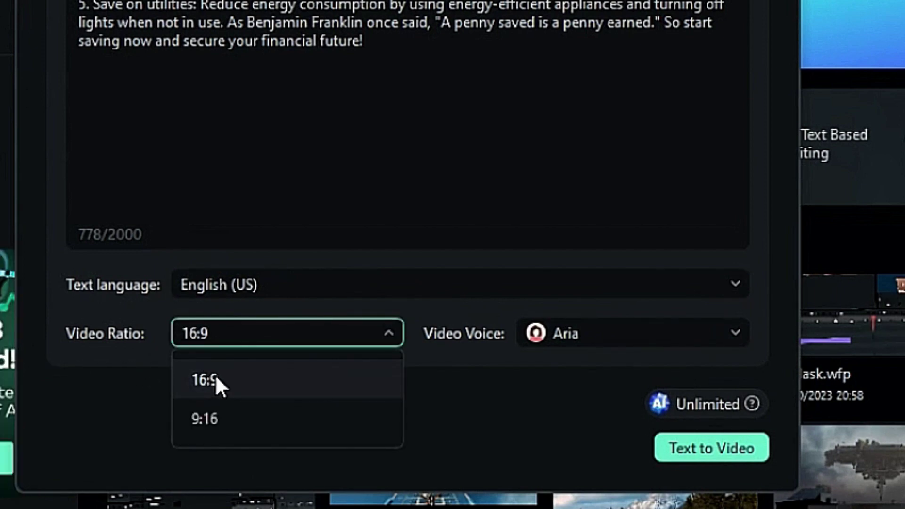
left_click(219, 419)
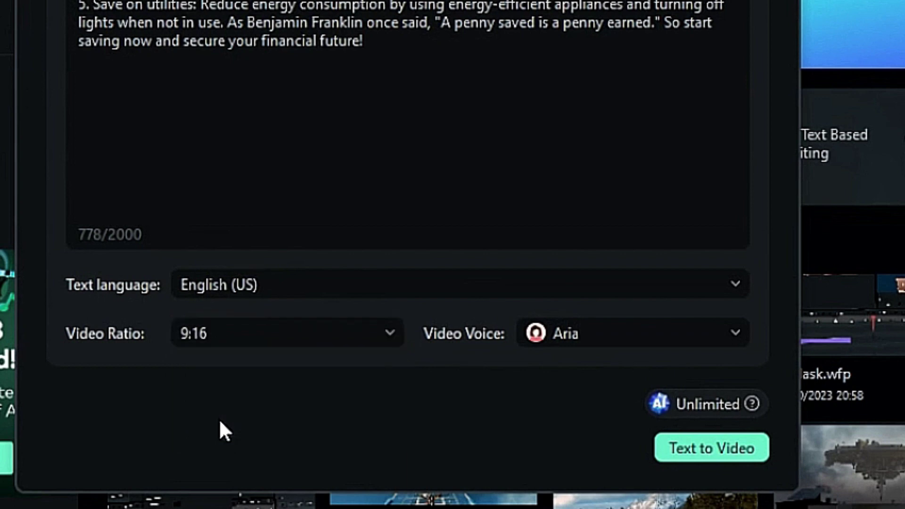
left_click(610, 345)
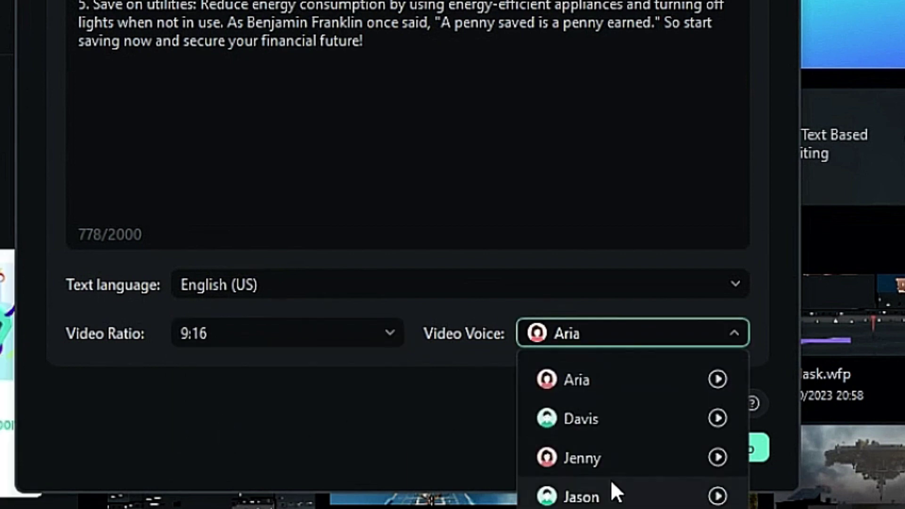
left_click(597, 382)
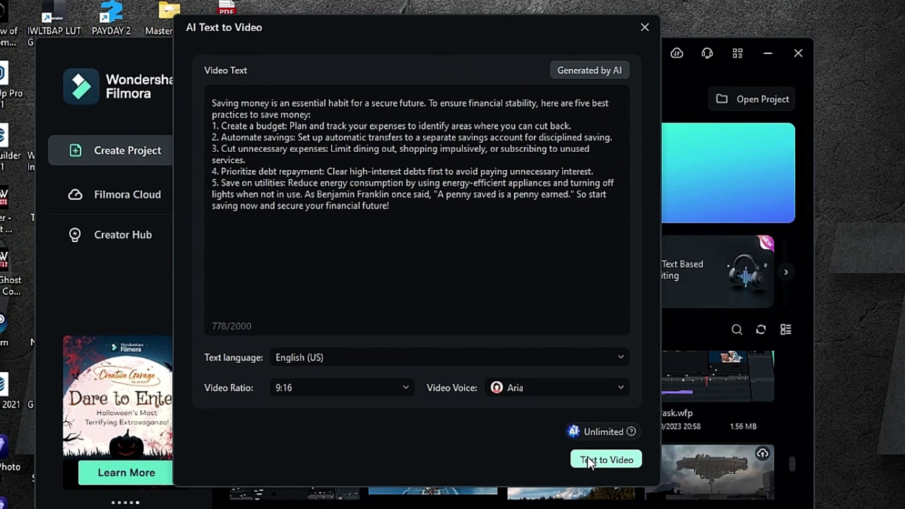
Generate the video from the money-saving script and wait for it to load
left_click(588, 457)
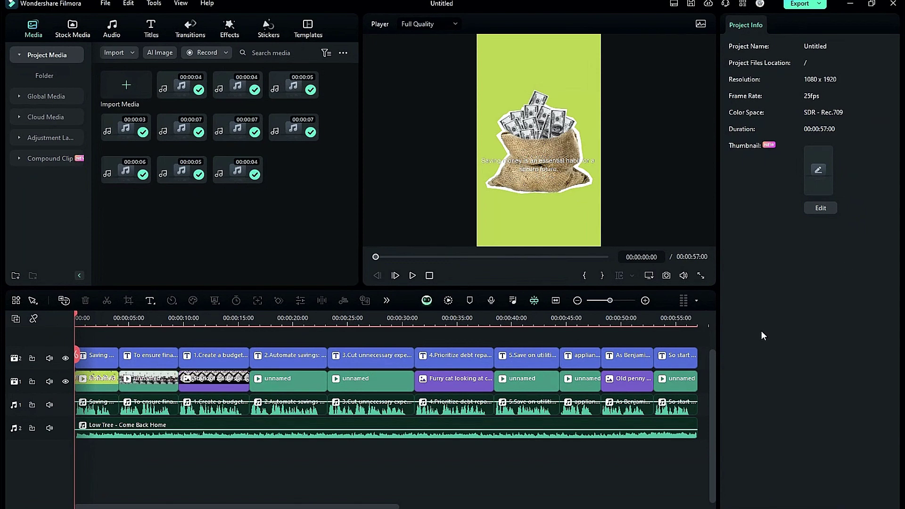
Use a larger-preview layout, then select the first video clip and the Low Tree music (-15 dB)
left_click(673, 3)
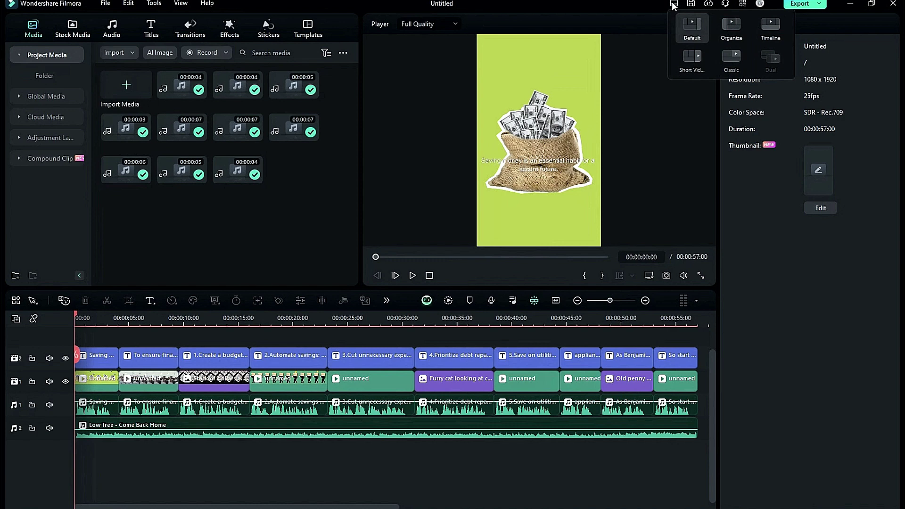
left_click(689, 55)
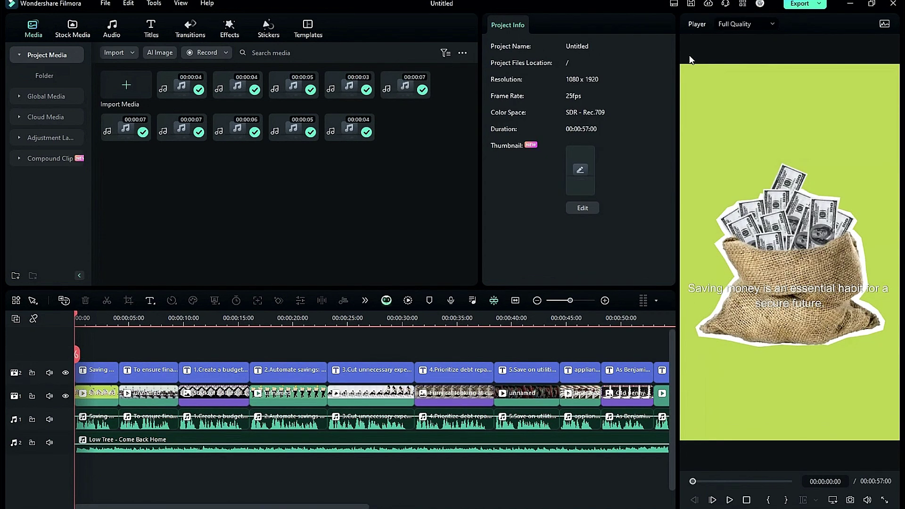
mouse_move(99, 394)
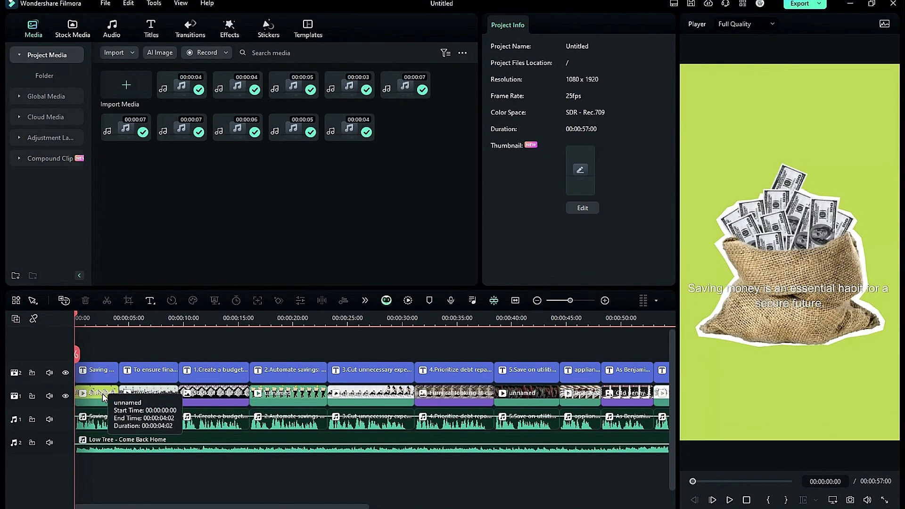
left_click(103, 397)
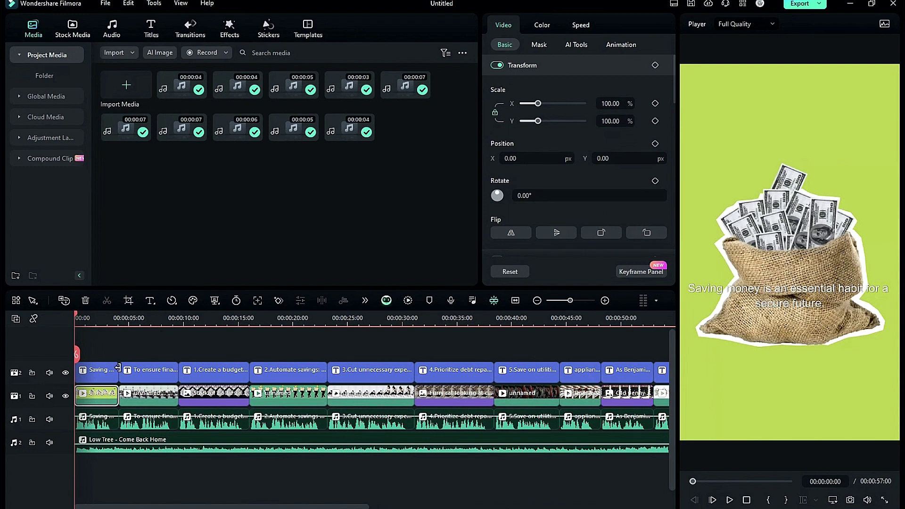
left_click(108, 443)
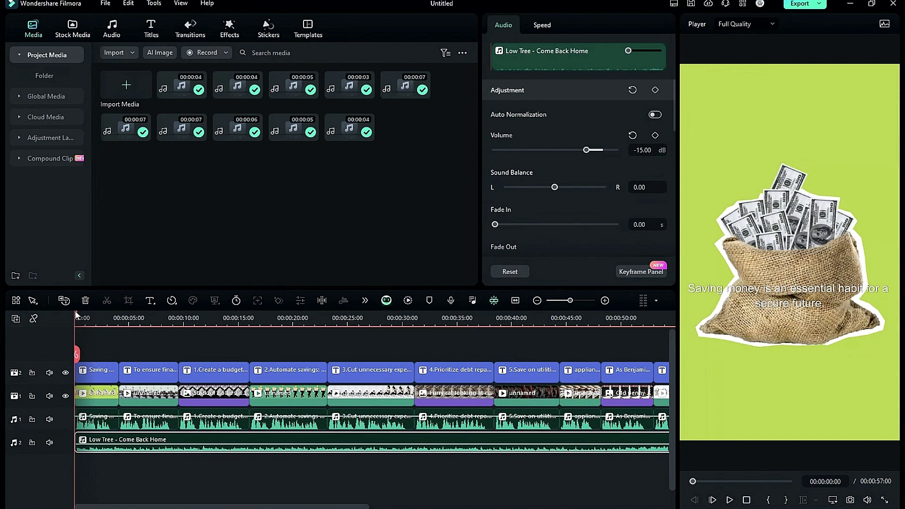
Select all ten subtitle clips and drag their shared Position Y down to about -540
key("space")
left_click_drag(102, 338, 186, 365)
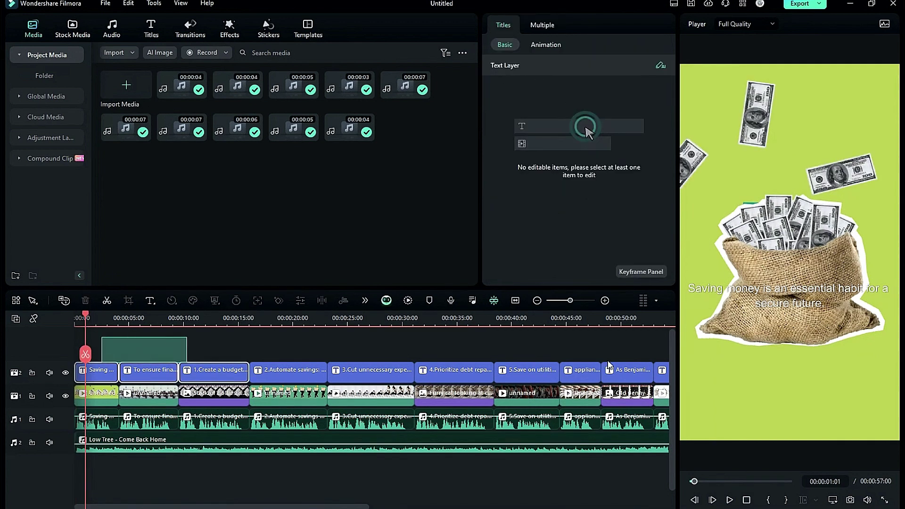
left_click_drag(608, 364, 536, 377)
left_click(541, 24)
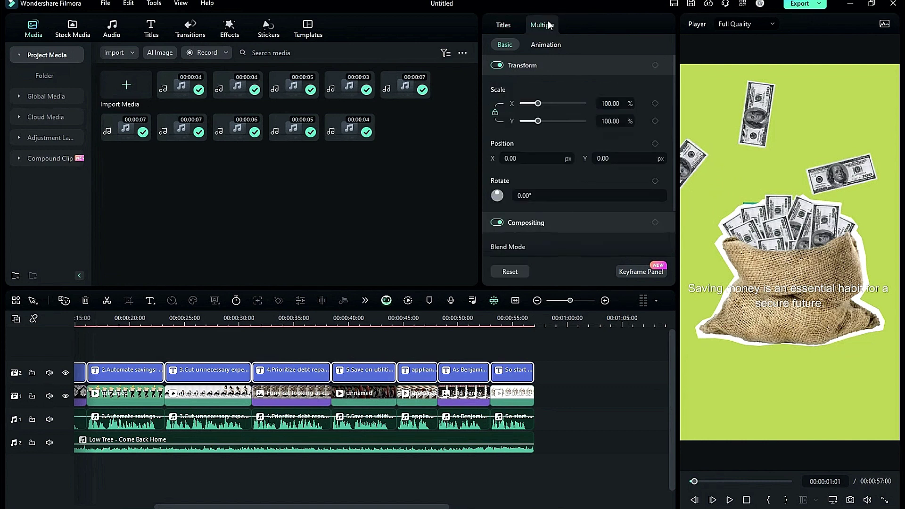
left_click_drag(604, 159, 343, 309)
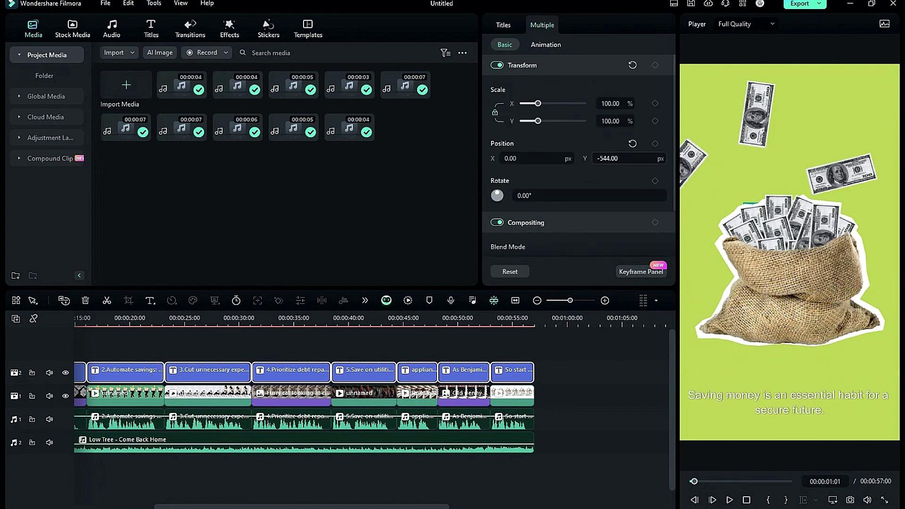
left_click(408, 300)
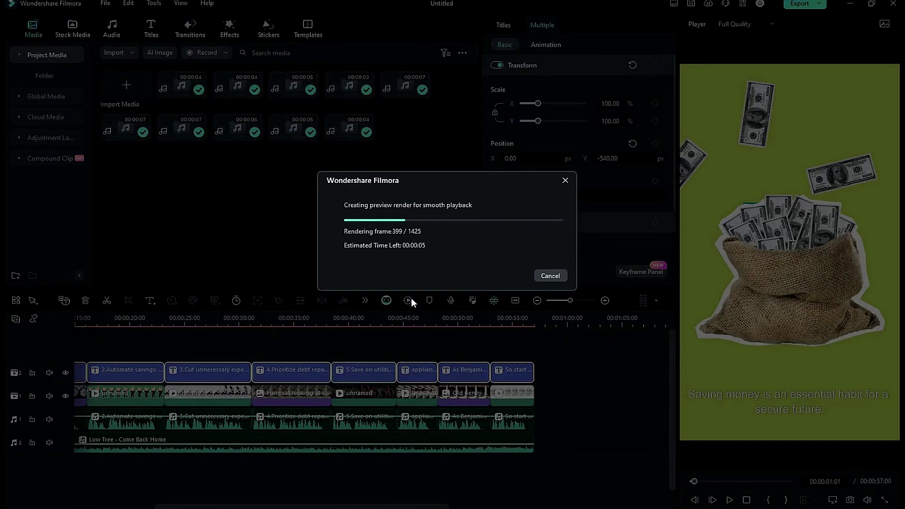
left_click(730, 500)
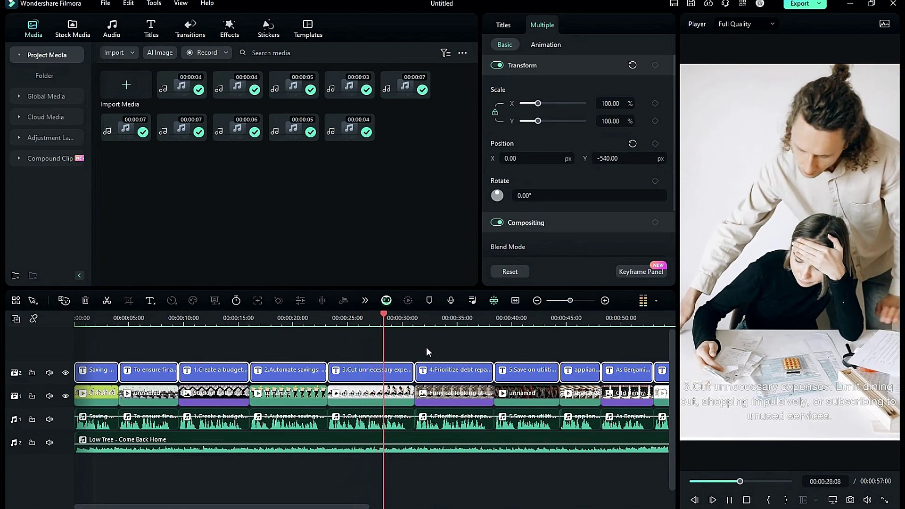
key("space")
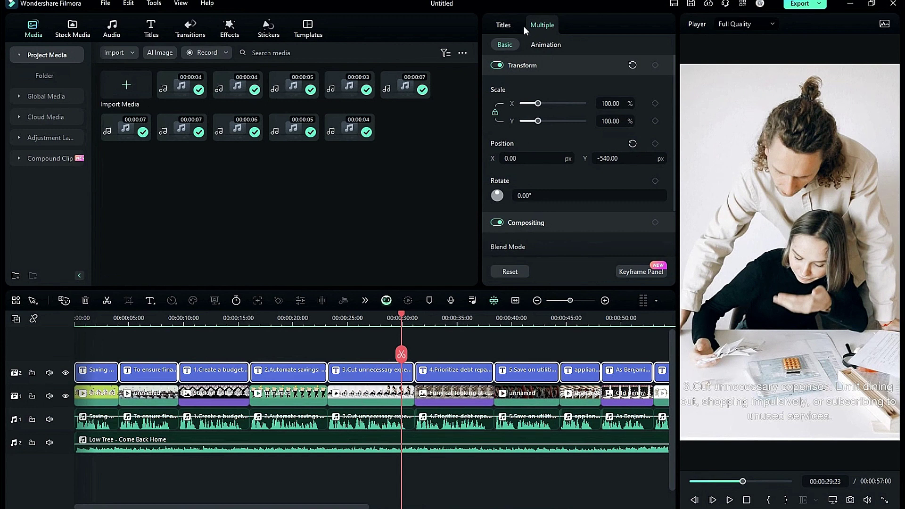
Set the ten subtitles' text colour to black and play back to check
left_click(504, 24)
left_click(593, 89)
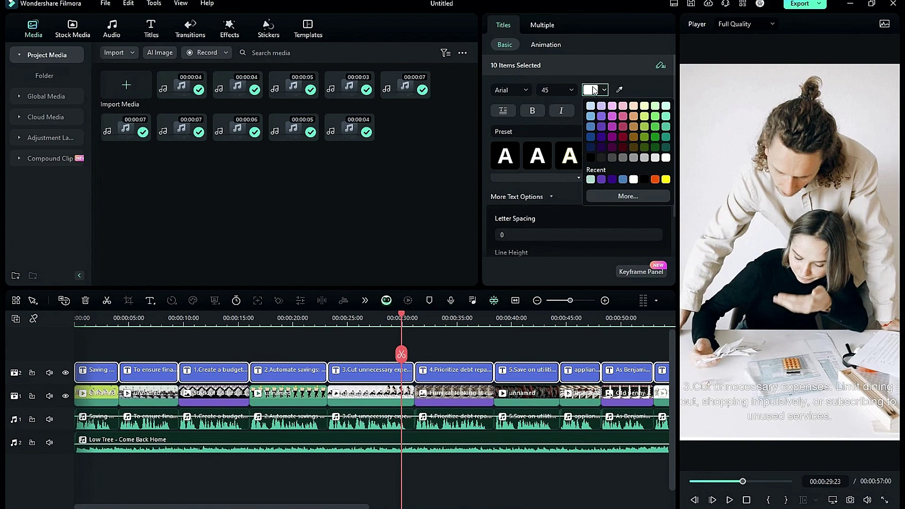
left_click(590, 157)
left_click(731, 501)
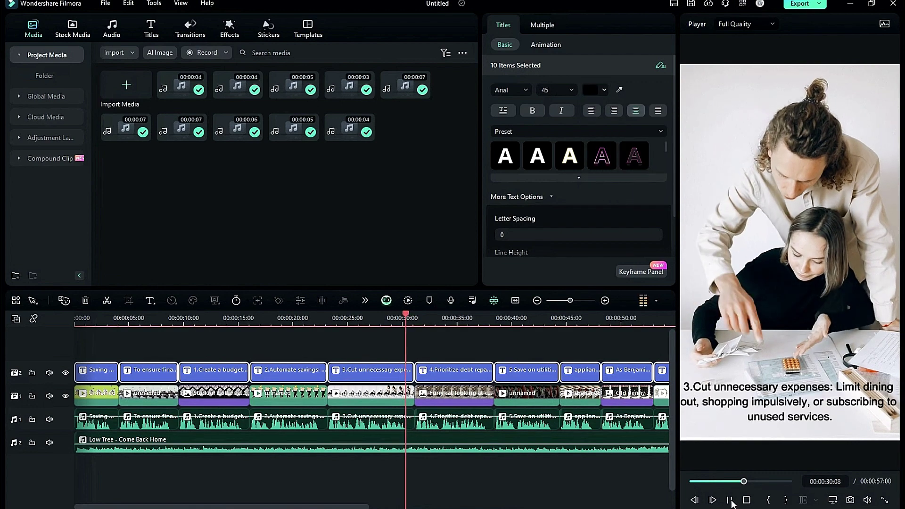